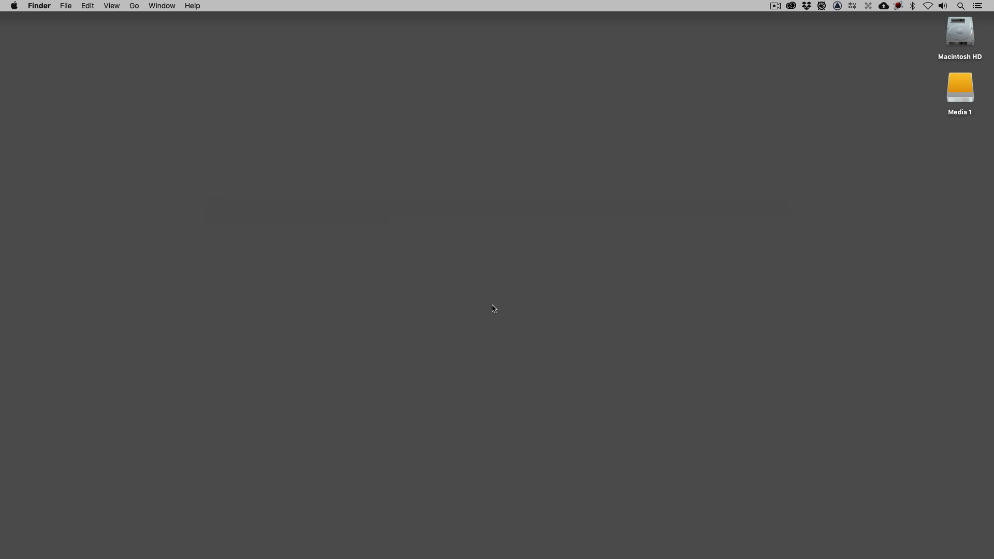
# Launch SCRATCH from the Dock and cancel the Create New Project dialog
pyautogui.moveTo(331, 558)
pyautogui.click(351, 541)
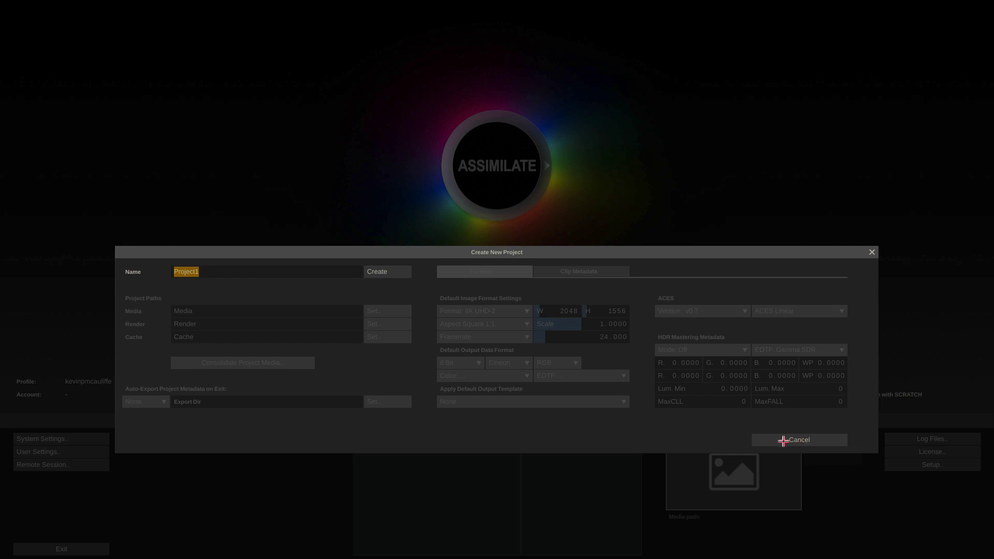
pyautogui.click(778, 441)
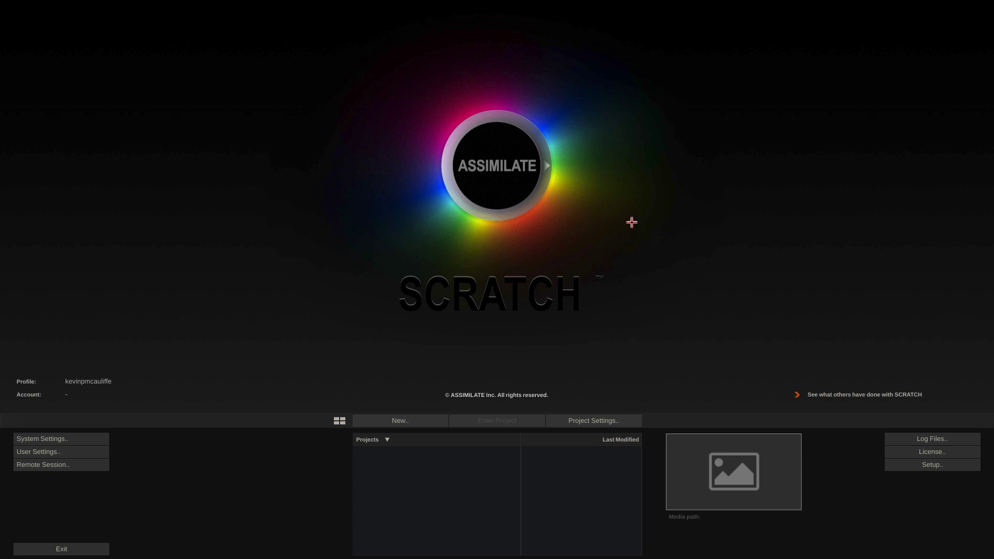
# View the System Information overlay for version 9.1 build 1019, then dismiss it
pyautogui.moveTo(605, 187)
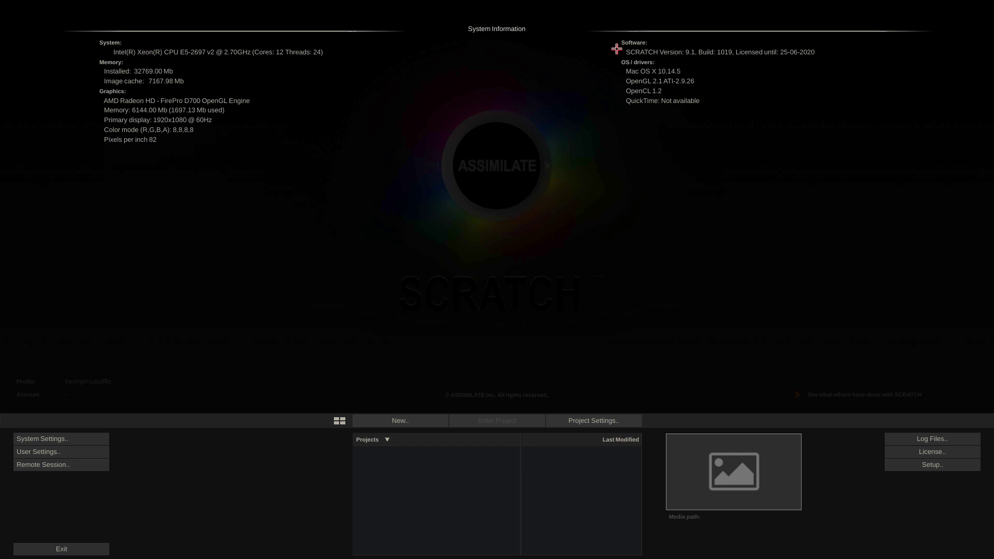
pyautogui.click(591, 119)
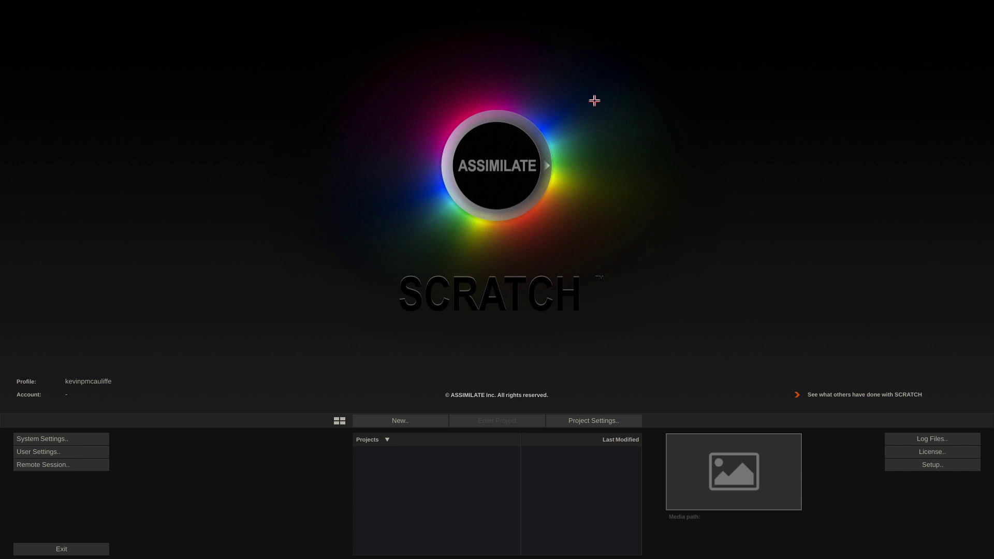
# Open the log files folder in Finder, close it, and bring SCRATCH back to the front
pyautogui.click(932, 440)
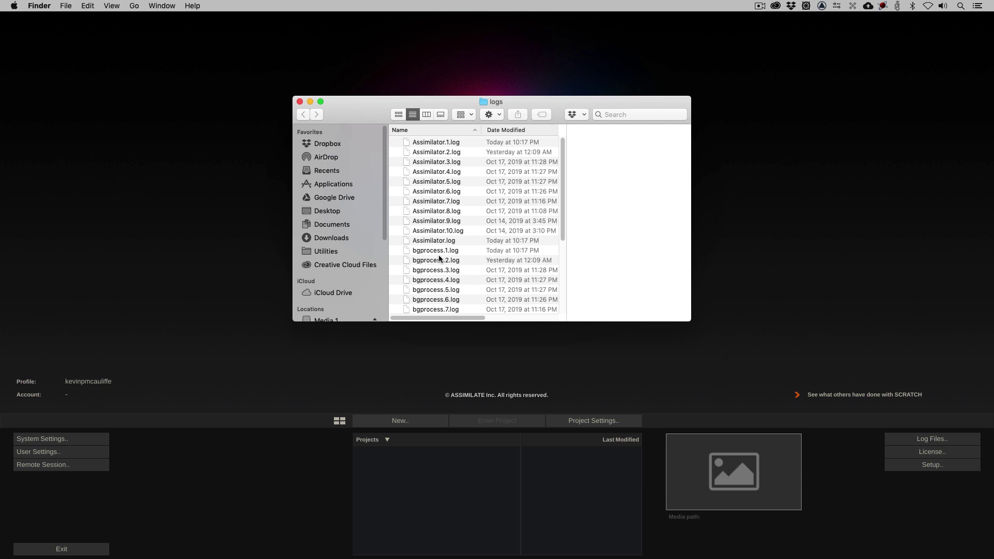
pyautogui.click(310, 102)
pyautogui.click(715, 229)
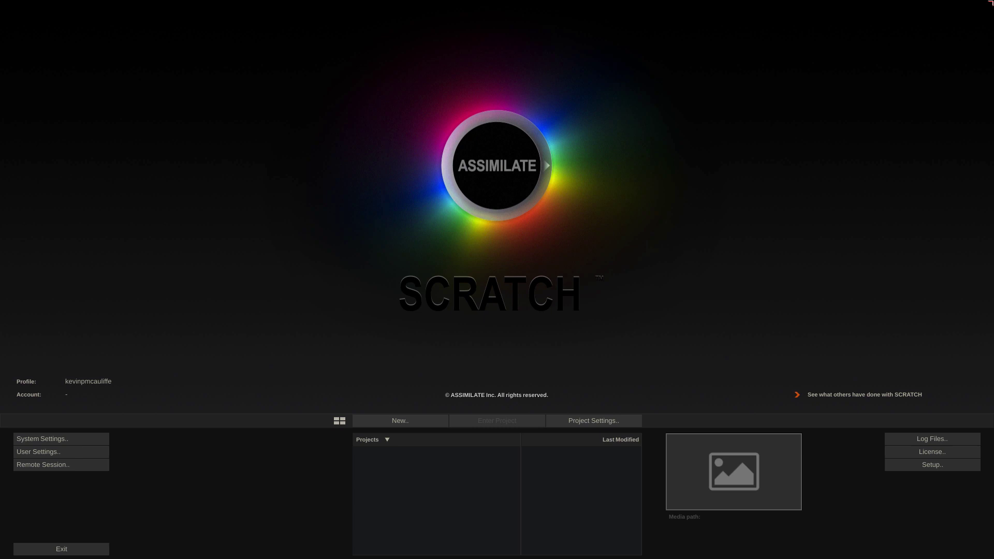
# Hide SCRATCH, confirm the Scratch Projects folder on Media 1 is empty, and return to SCRATCH
pyautogui.press('super+q')
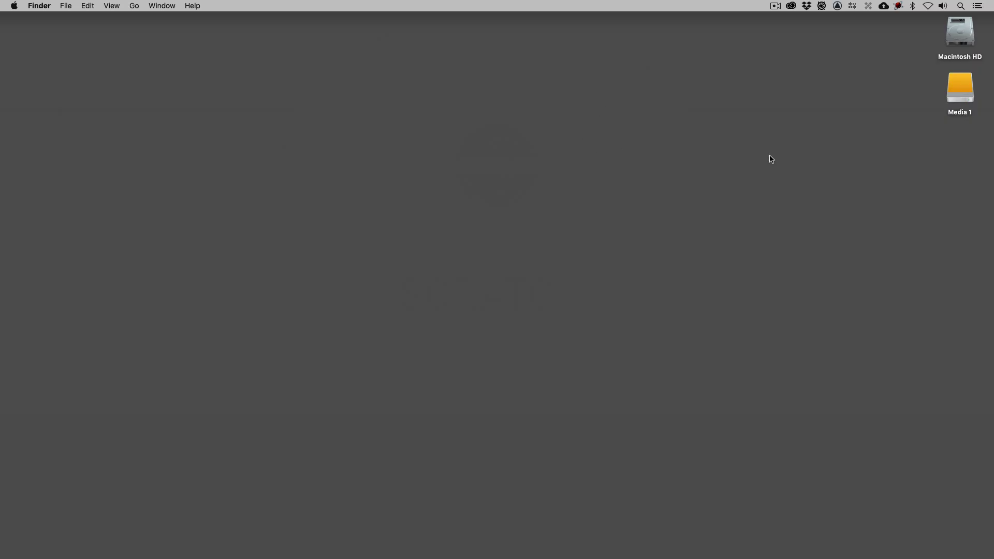
pyautogui.doubleClick(965, 87)
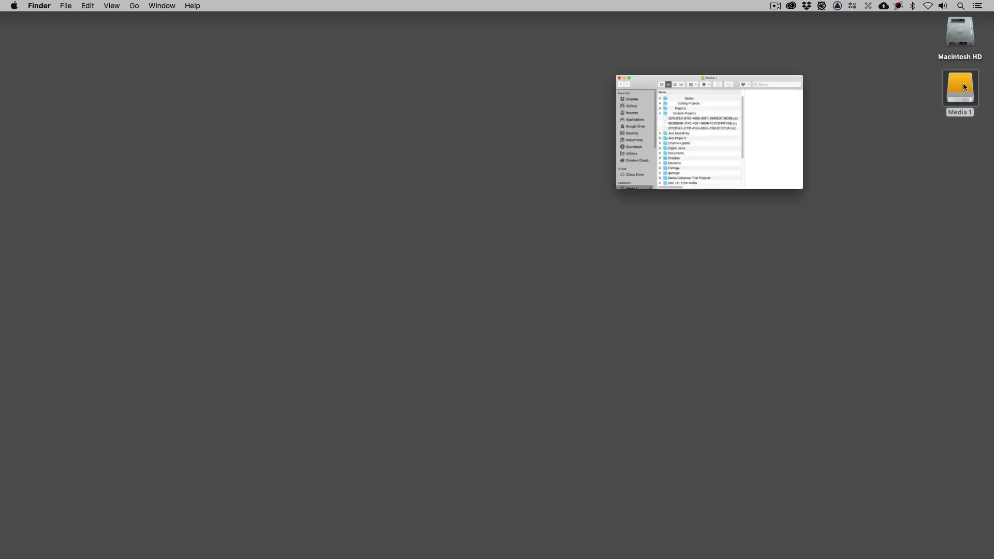
pyautogui.moveTo(563, 304); pyautogui.dragTo(751, 414)
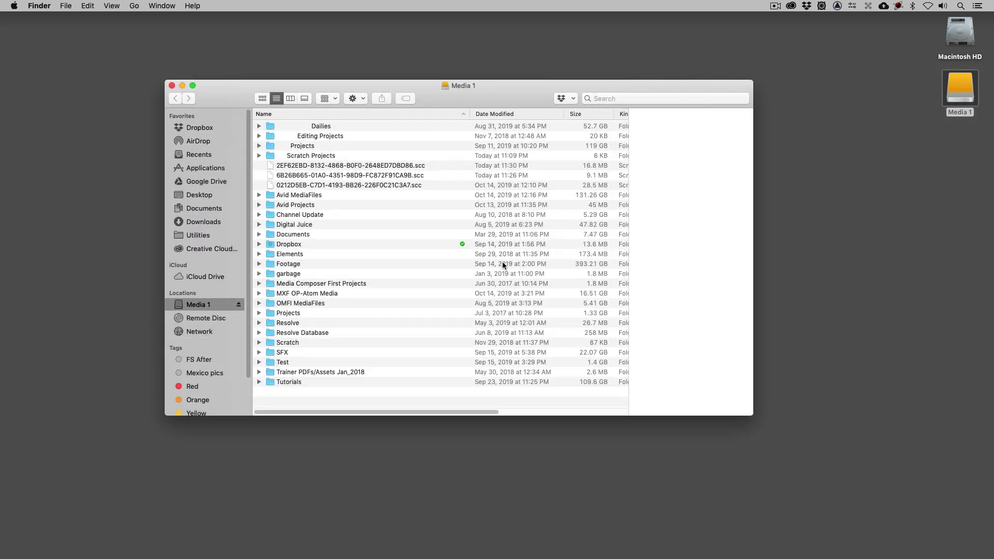
pyautogui.doubleClick(318, 155)
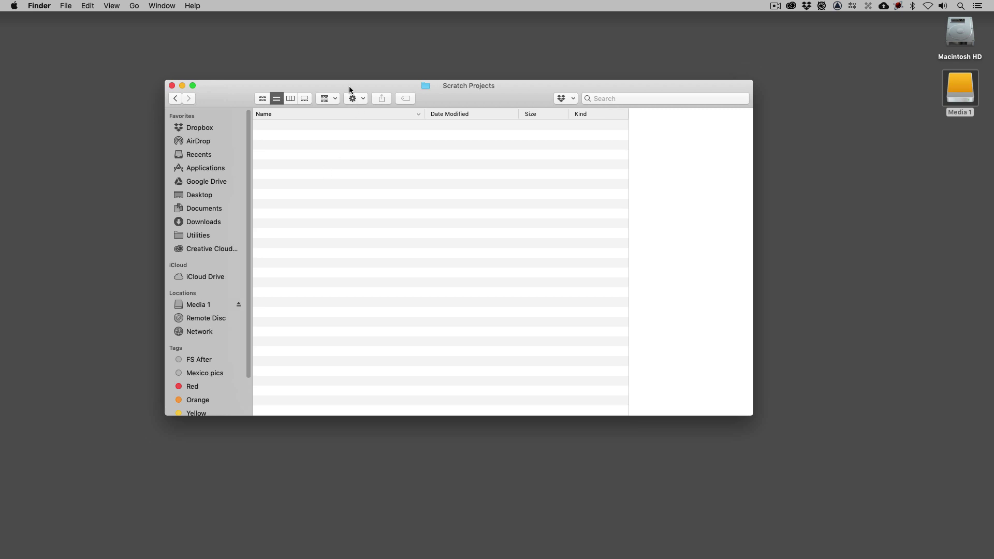
pyautogui.moveTo(350, 89); pyautogui.dragTo(502, 137)
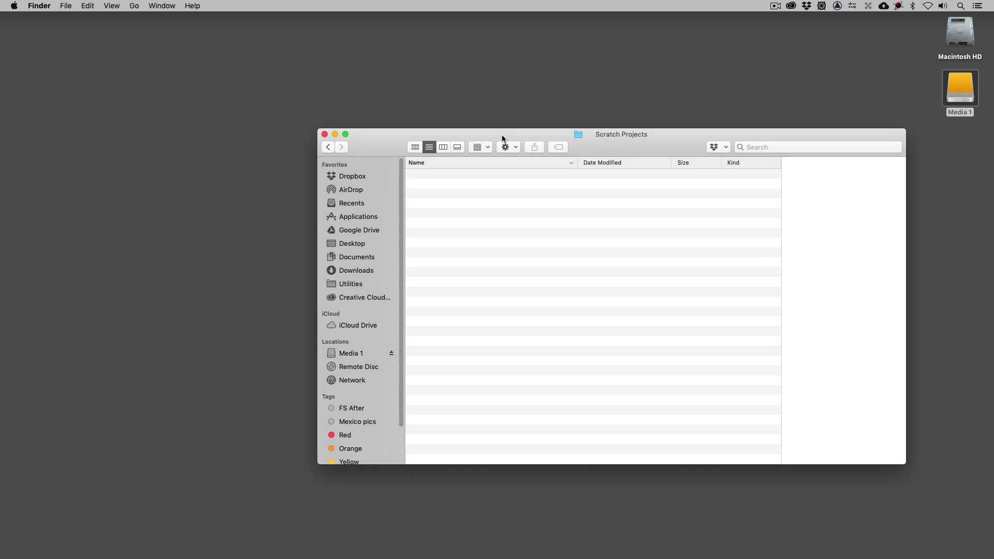
pyautogui.click(325, 135)
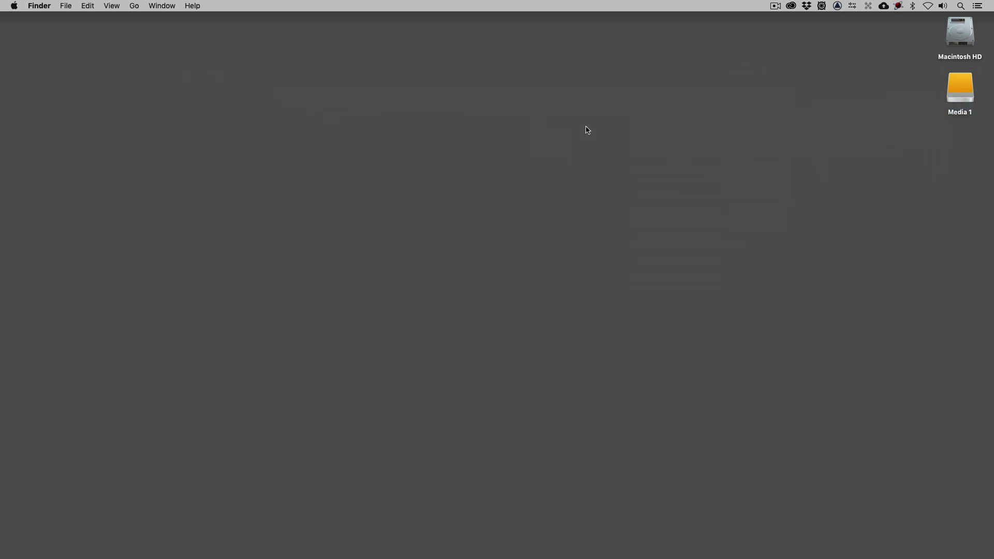
pyautogui.press('super+Tab')
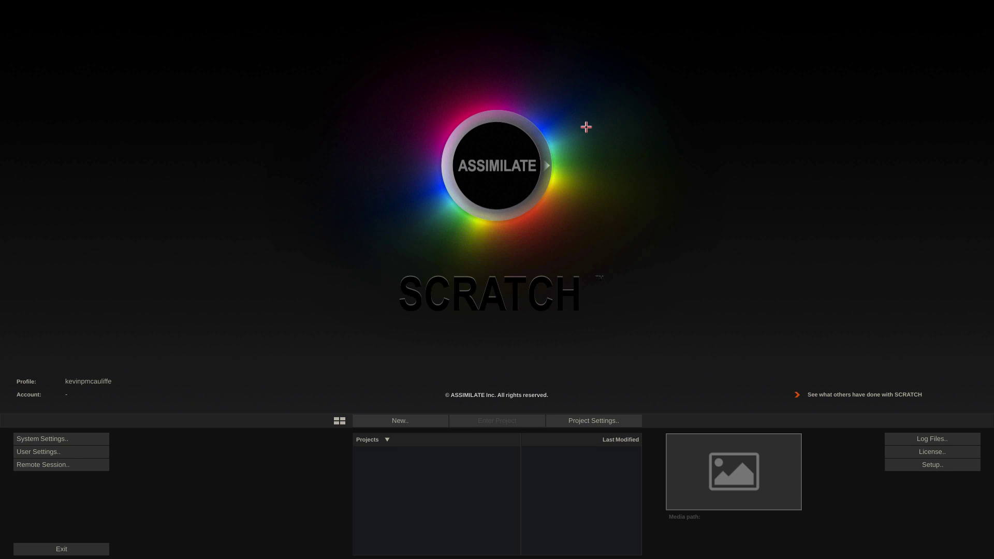
# In System Settings, confirm the Projects path is /Volumes/Media 1/Scratch Projects and accept
pyautogui.click(27, 438)
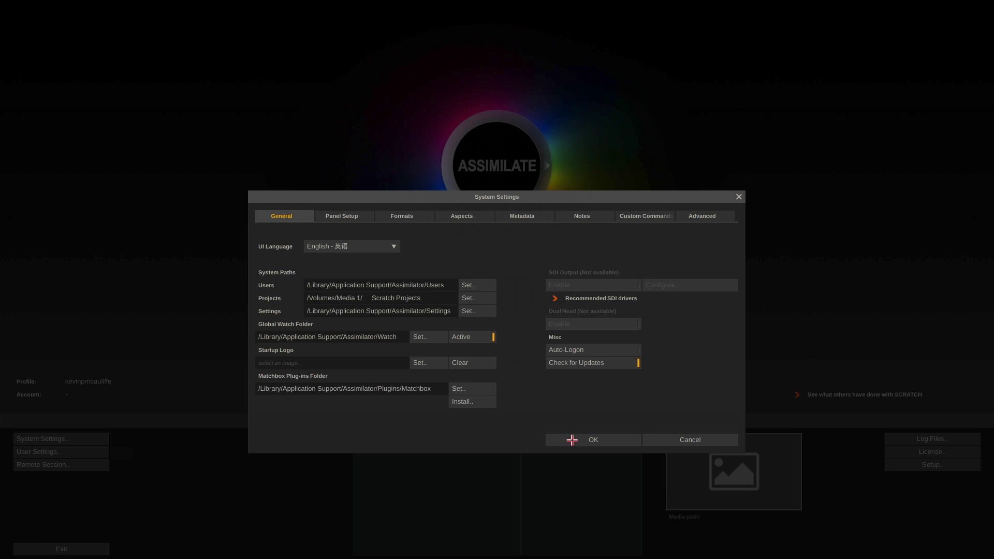
pyautogui.click(573, 440)
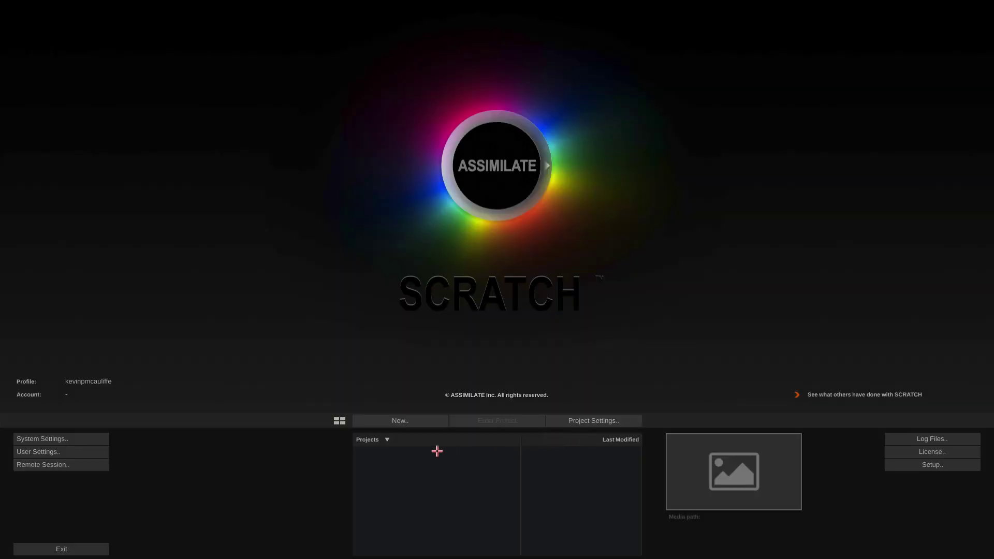
# Start a new project and name it 'Learn Scratch'
pyautogui.click(383, 420)
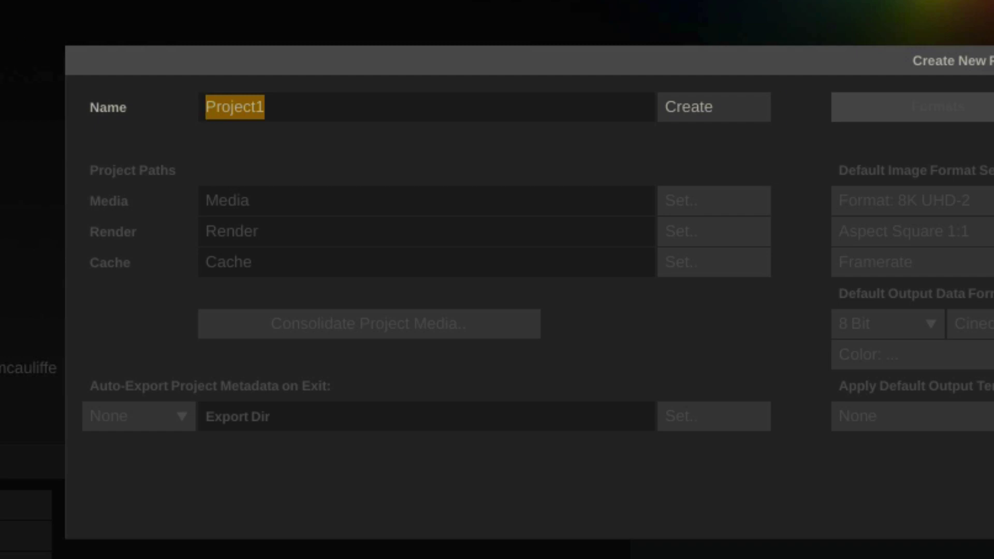
pyautogui.write('Learn Scr')
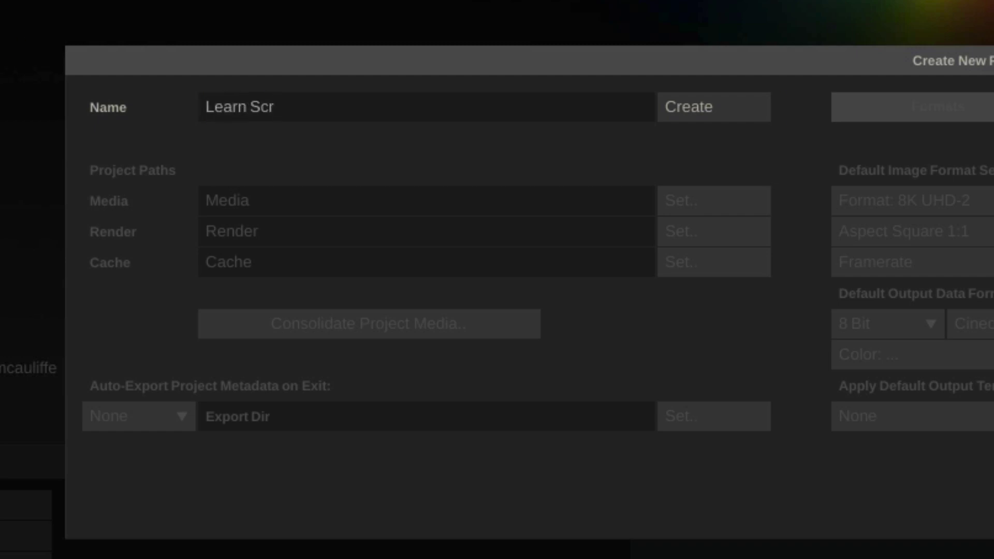
pyautogui.write('atch')
# Create the Learn Scratch project and review its HD 1080-24 format and Movies/Learn Scratch paths
pyautogui.click(693, 108)
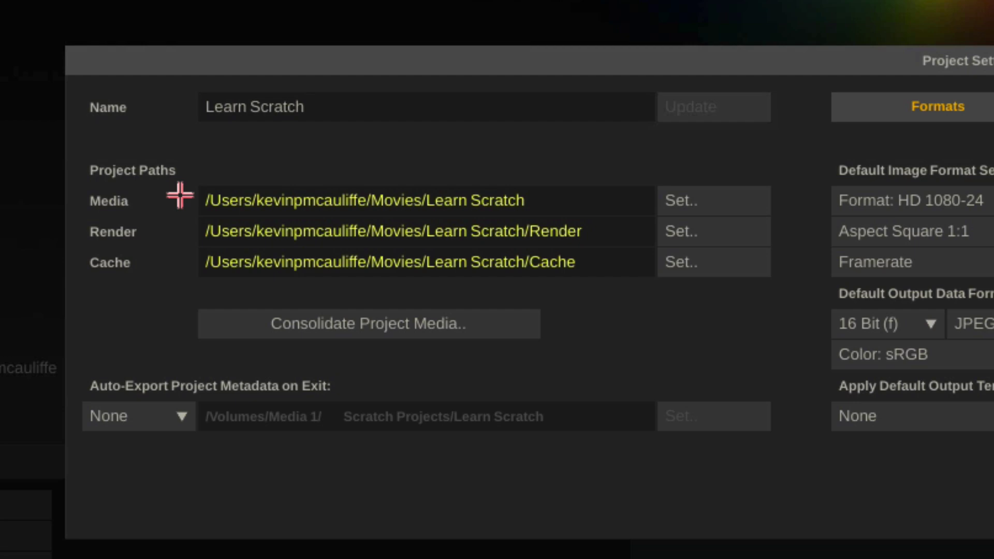
# Hide SCRATCH, open Media 1 in Finder, widen the Name column and sort by name
pyautogui.press('super+q')
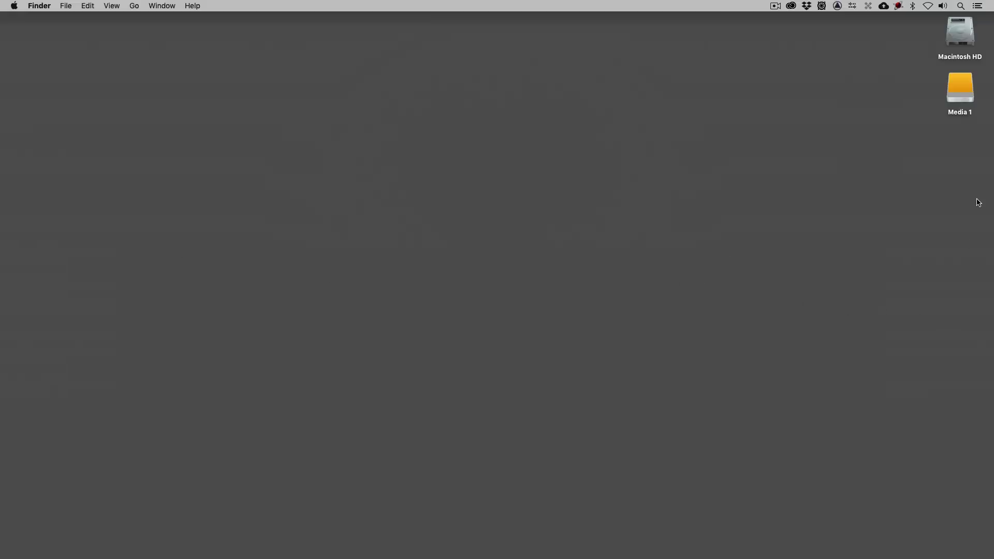
pyautogui.doubleClick(958, 98)
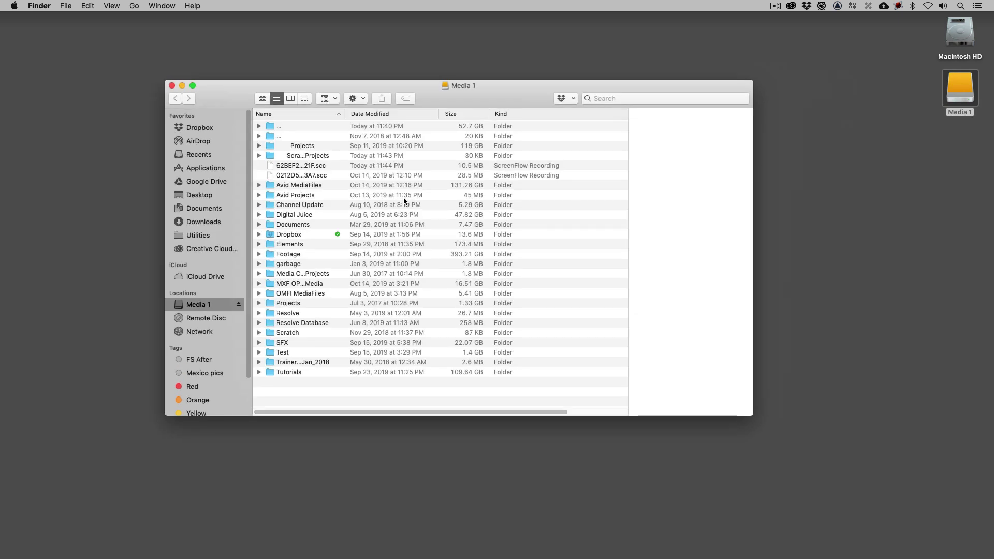
pyautogui.click(346, 114)
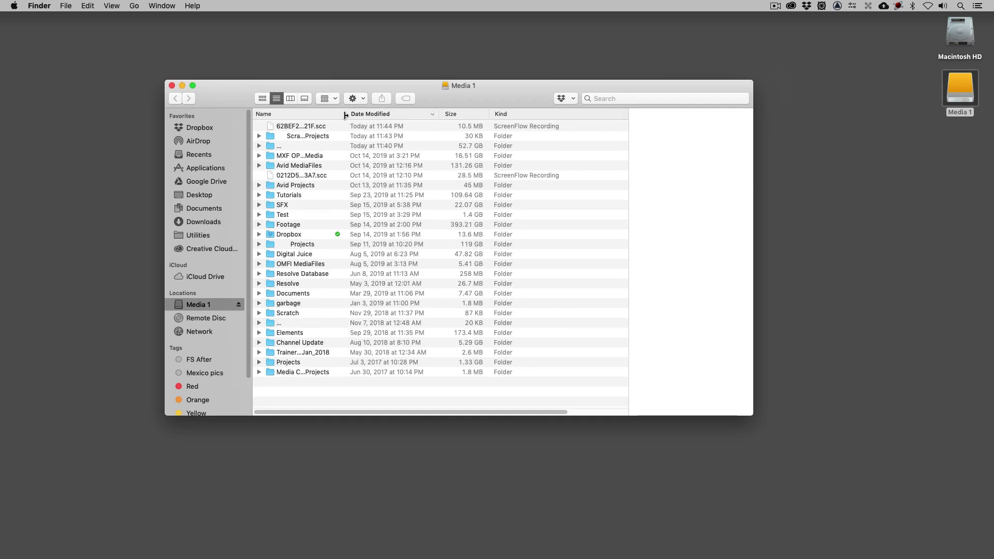
pyautogui.moveTo(346, 114); pyautogui.dragTo(470, 114)
pyautogui.click(508, 115)
pyautogui.click(508, 115)
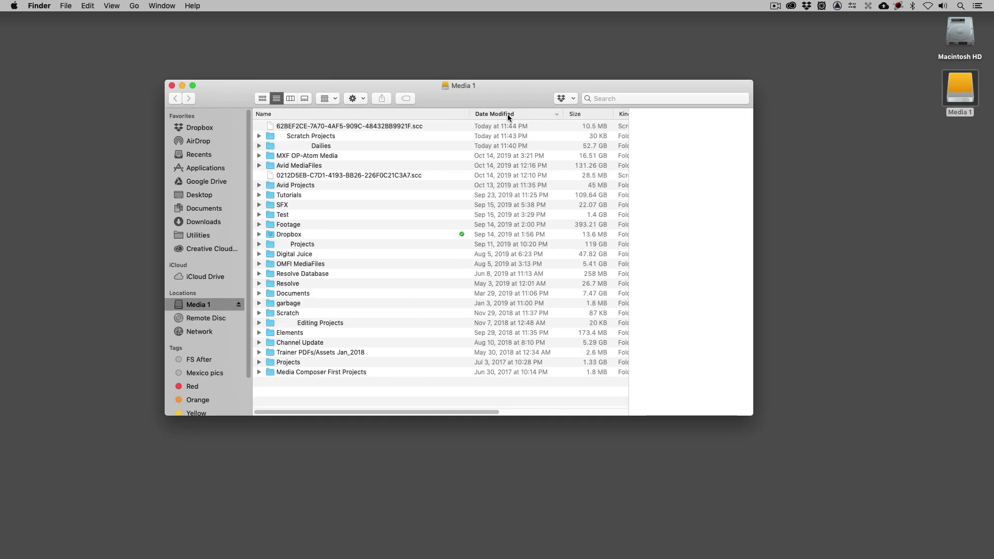
pyautogui.click(435, 114)
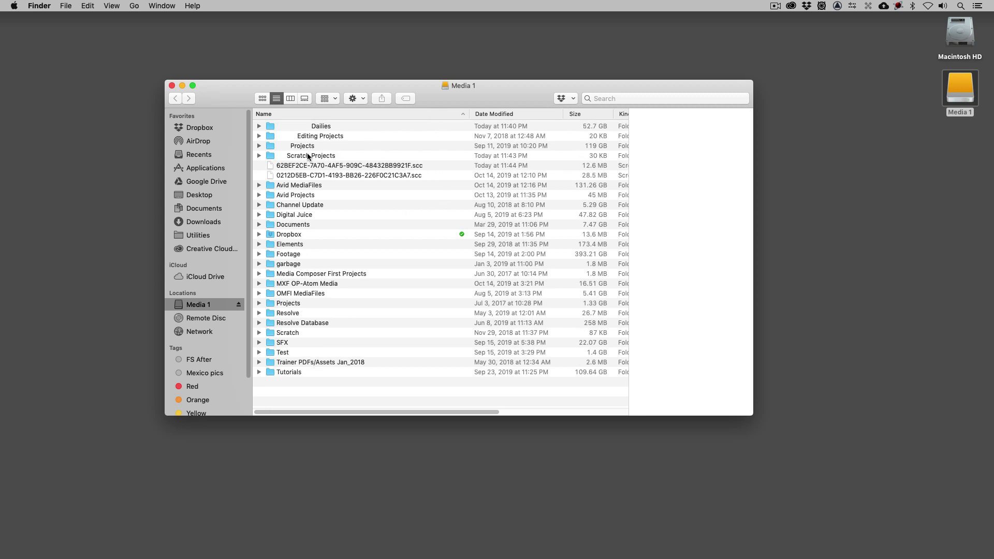
# Expand Dailies and its Audio, Cards and Red Footage subfolders, collapse them, and return to SCRATCH
pyautogui.click(318, 128)
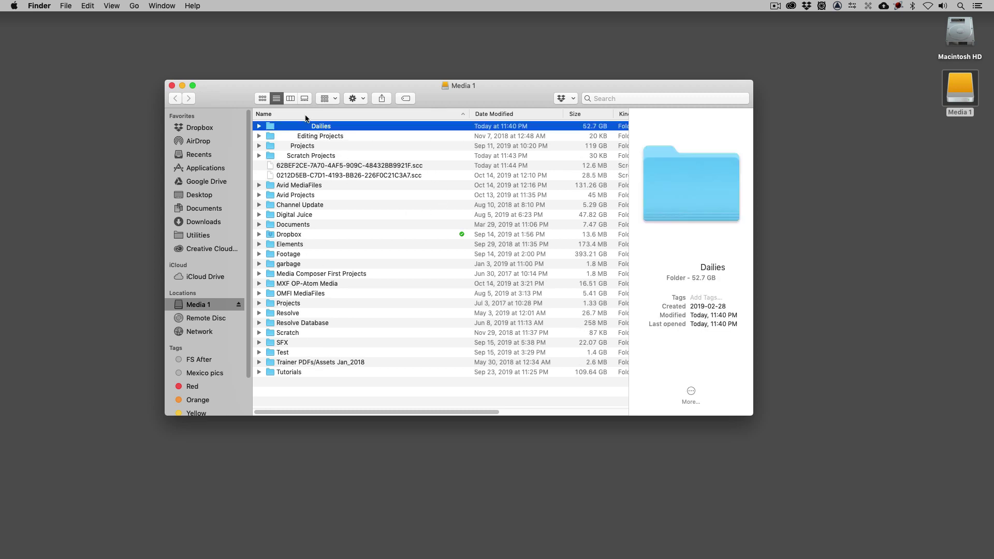
pyautogui.click(259, 126)
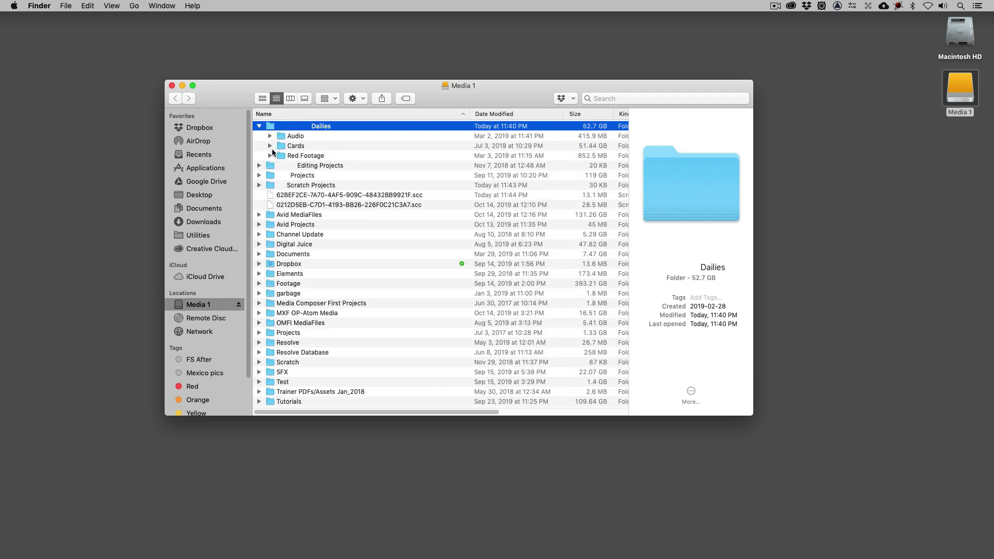
pyautogui.click(269, 155)
pyautogui.click(270, 145)
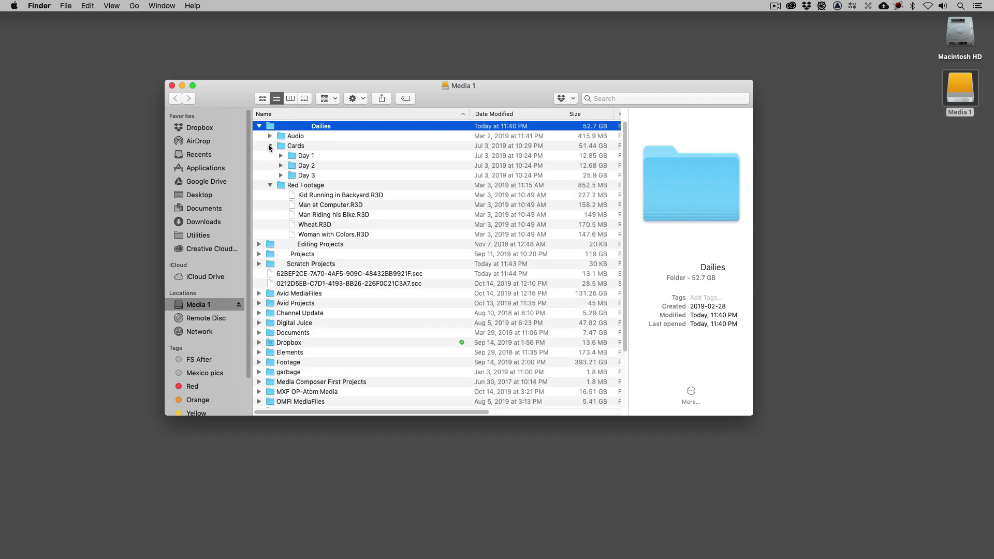
pyautogui.click(270, 136)
pyautogui.click(269, 136)
pyautogui.click(270, 145)
pyautogui.click(269, 155)
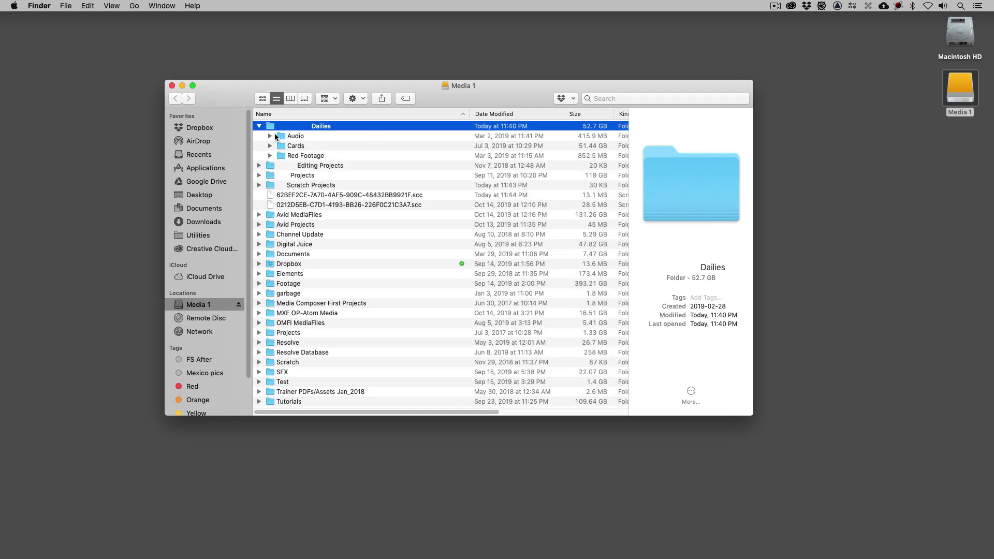
pyautogui.click(259, 125)
pyautogui.press('super+Tab')
pyautogui.press('super+Tab')
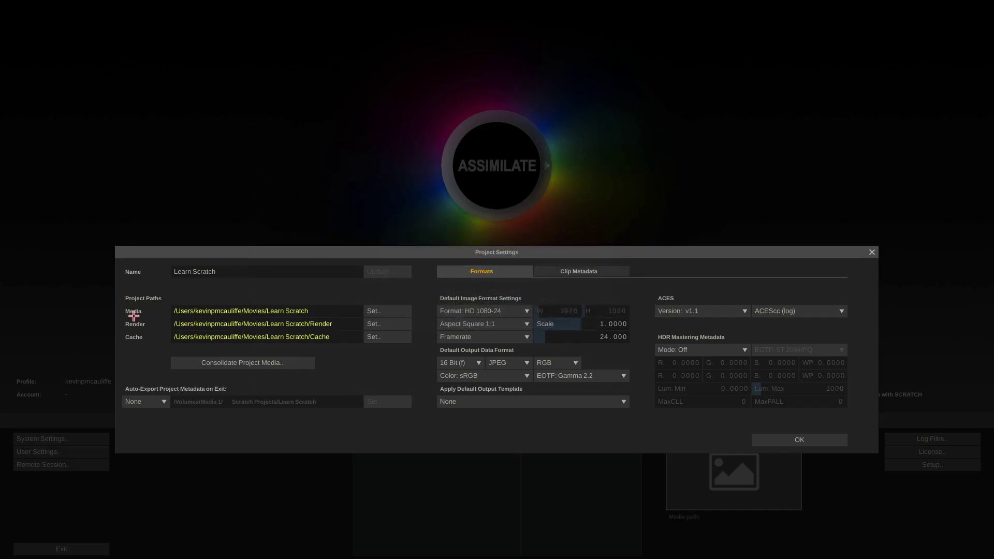
# Bookmark /Volumes/Media 1/Dailies and select it as the project's media folder
pyautogui.click(375, 311)
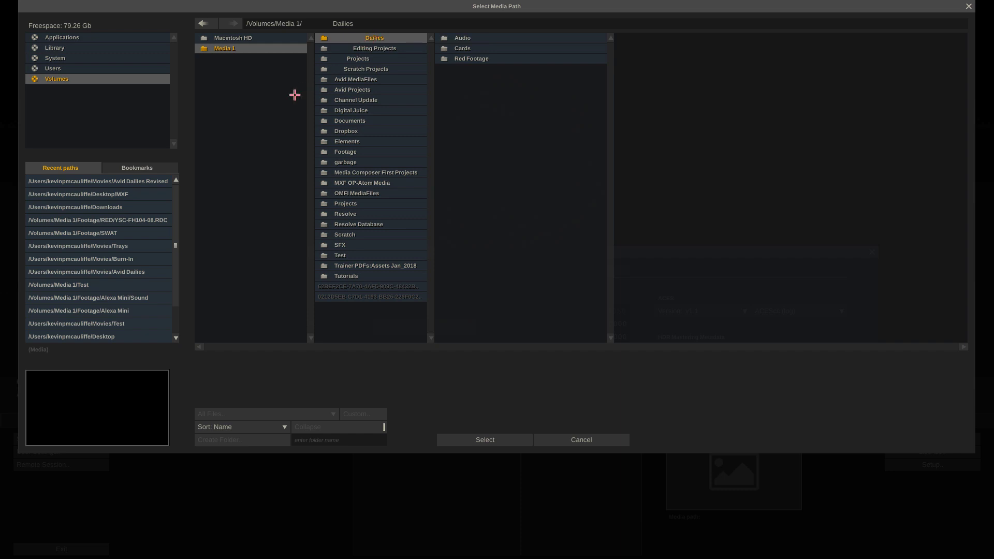
pyautogui.click(126, 167)
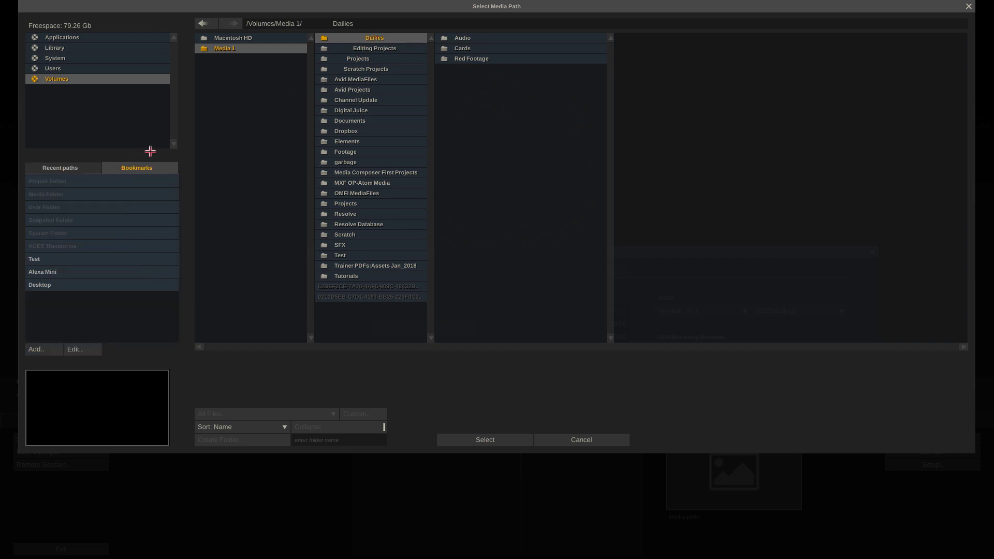
pyautogui.click(37, 350)
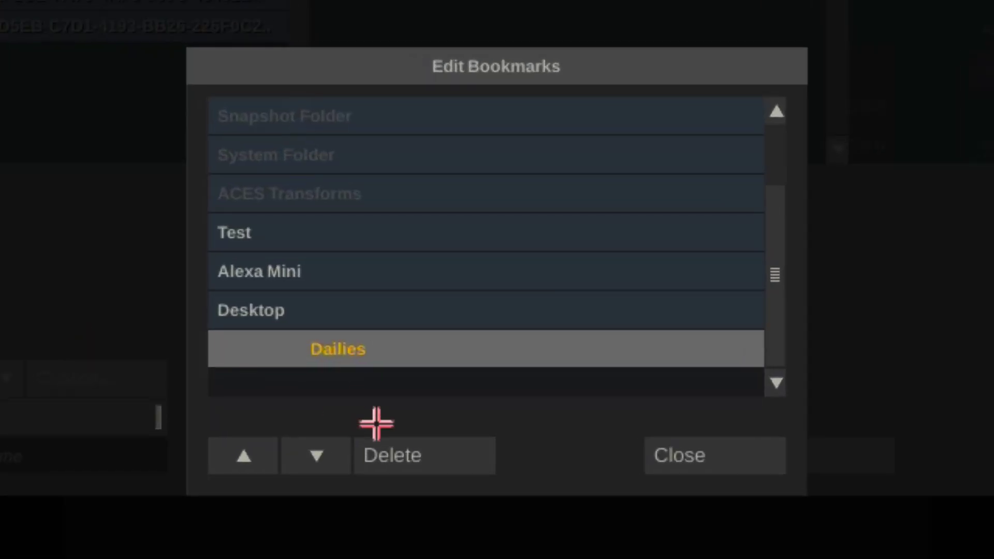
pyautogui.click(683, 458)
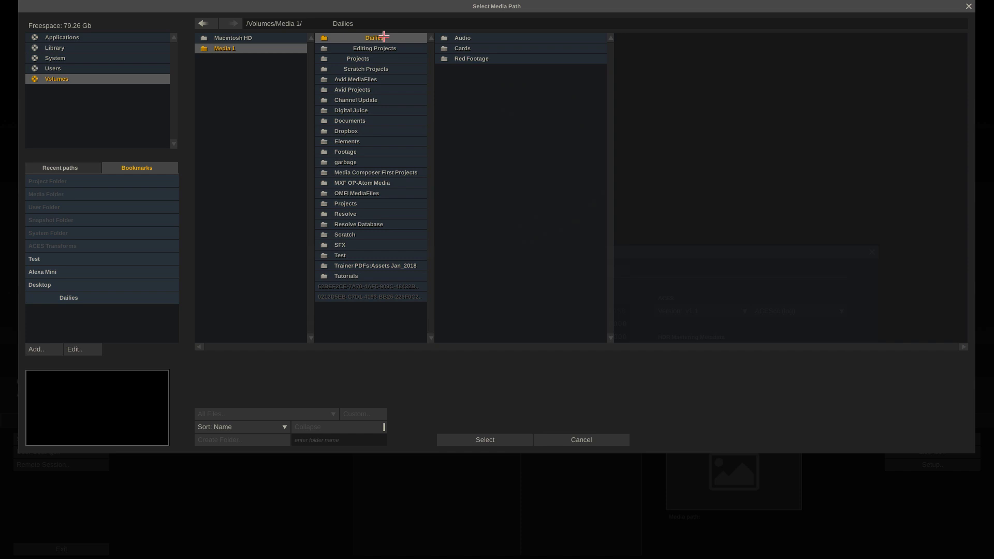
pyautogui.click(485, 440)
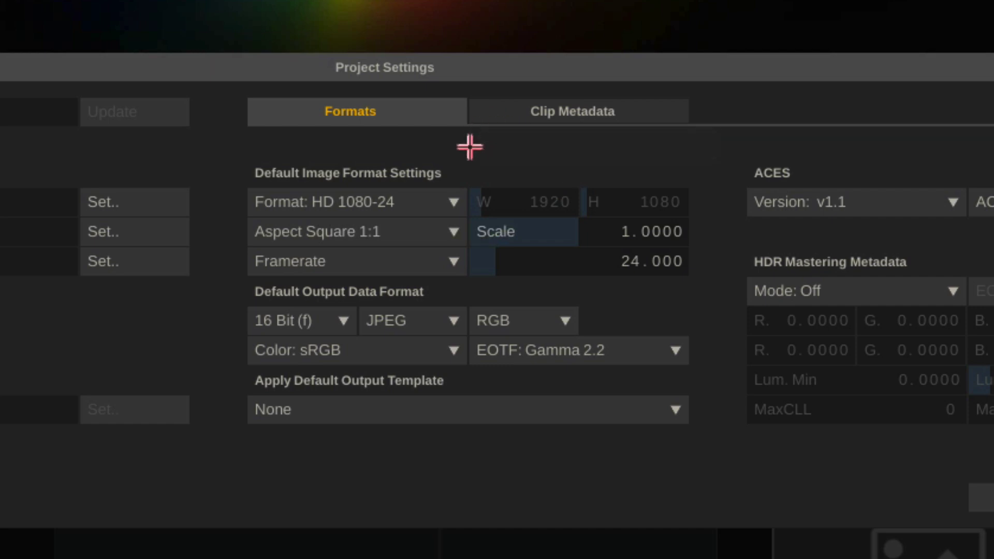
pyautogui.click(457, 194)
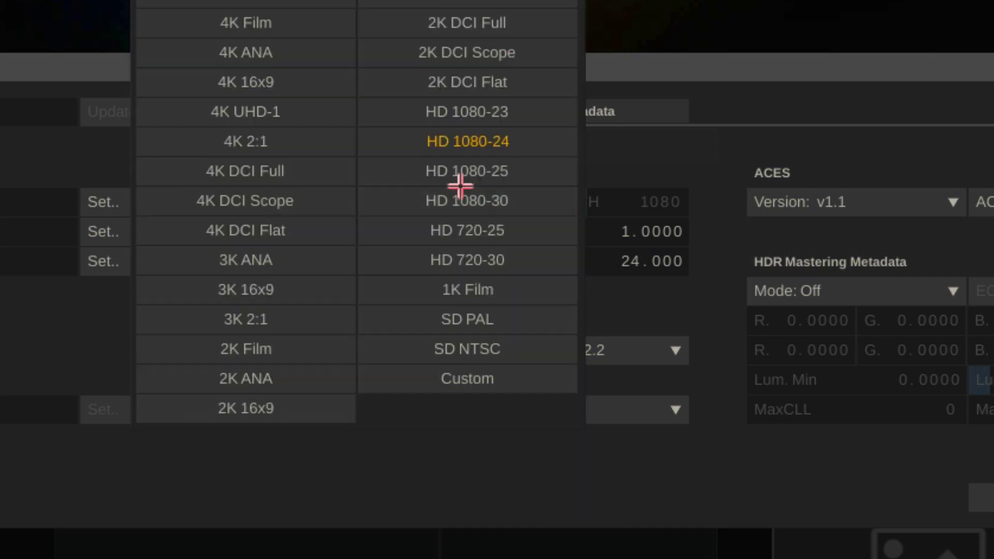
pyautogui.click(444, 382)
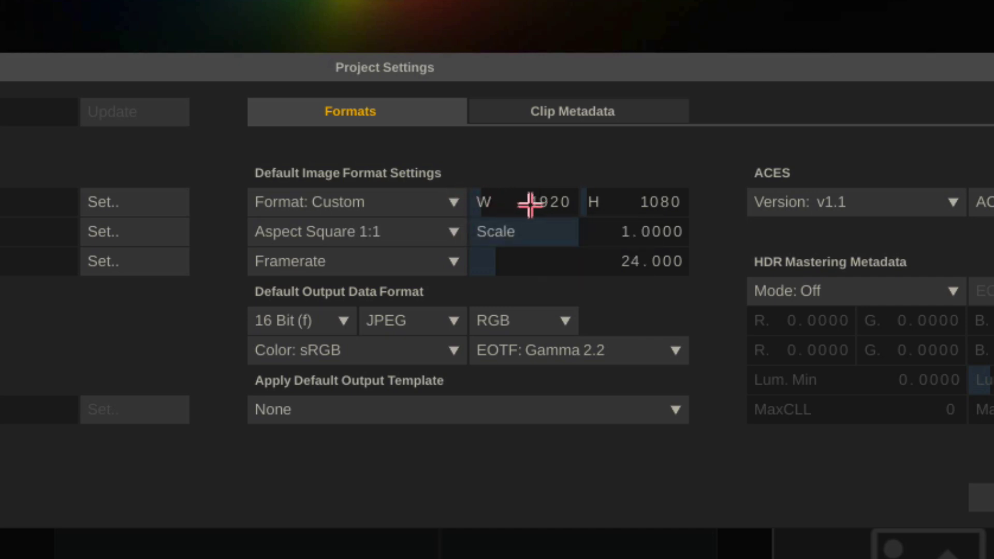
pyautogui.write('32')
pyautogui.press('Return')
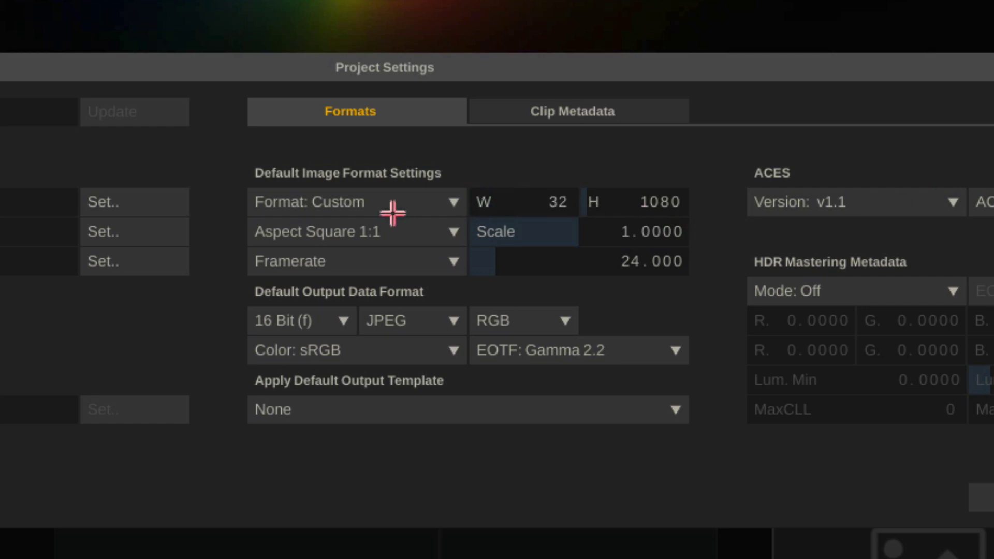
pyautogui.write('487')
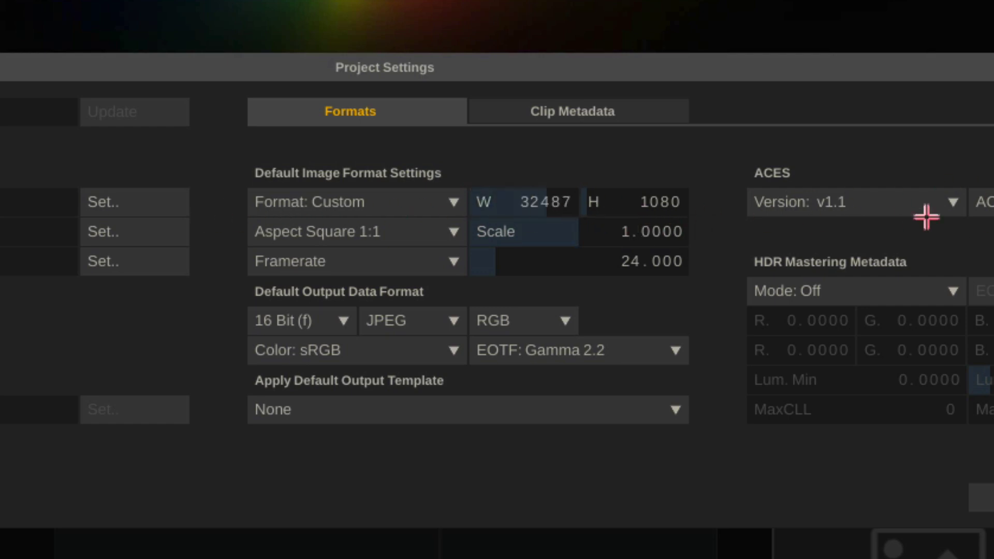
pyautogui.moveTo(579, 223); pyautogui.dragTo(443, 218)
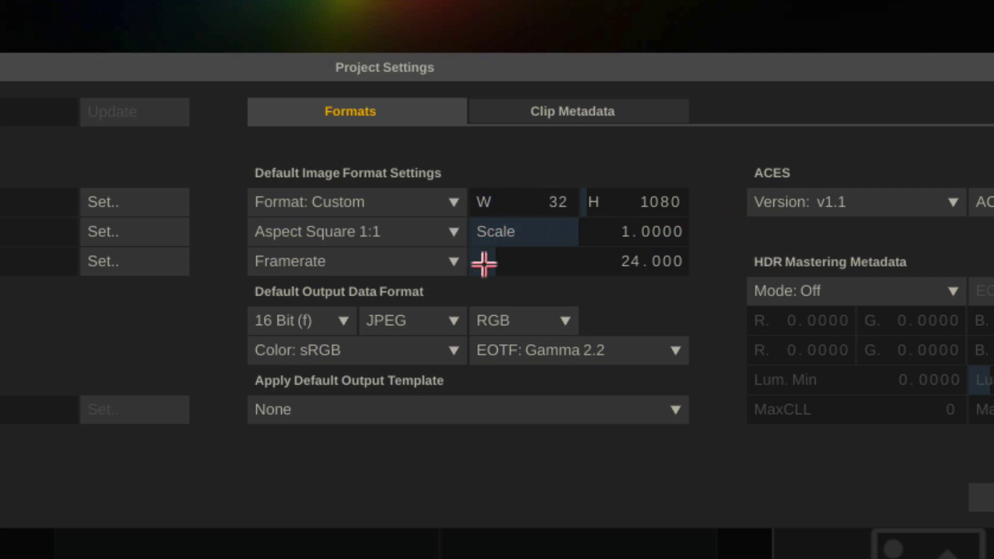
pyautogui.click(526, 202)
pyautogui.press('BackSpace')
pyautogui.press('BackSpace')
pyautogui.write('1920')
pyautogui.press('Return')
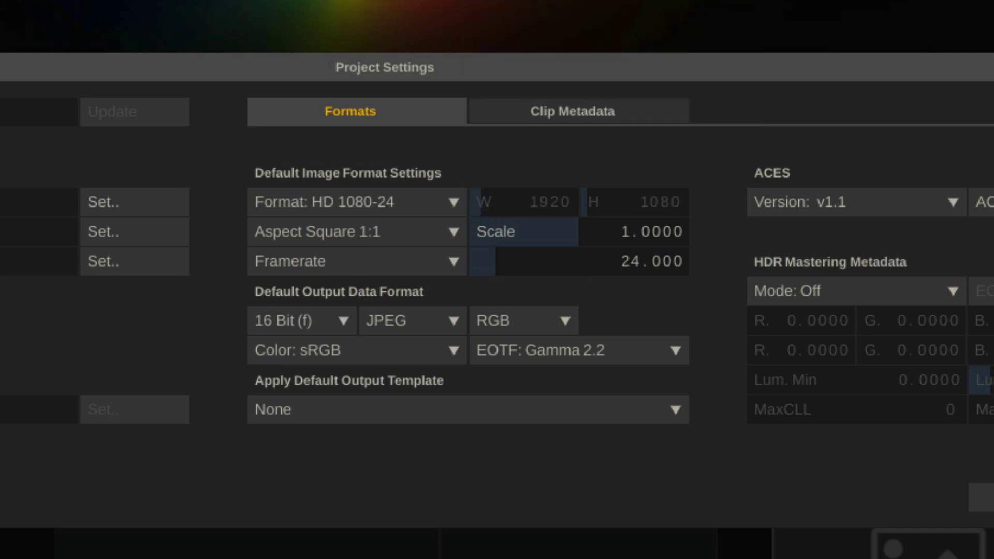
pyautogui.click(328, 203)
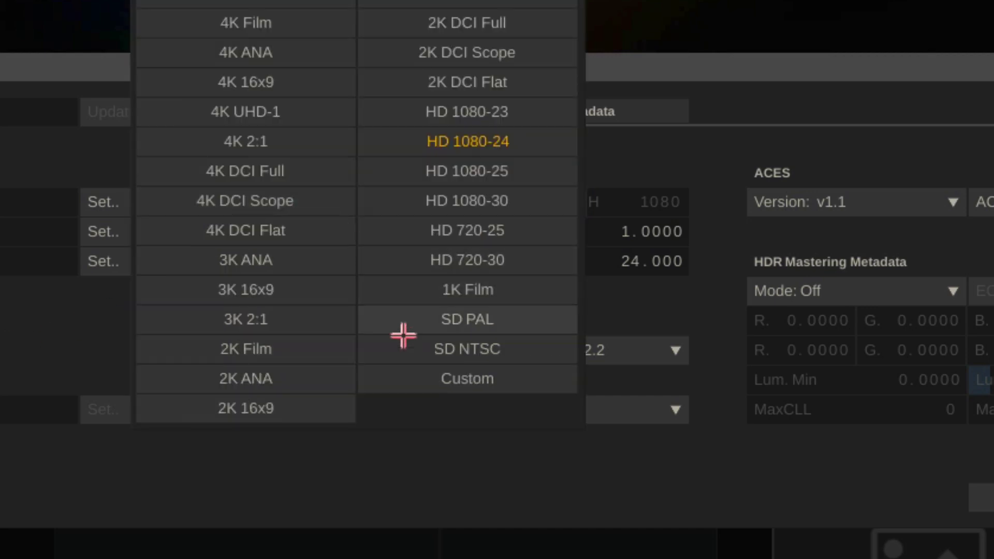
pyautogui.click(413, 378)
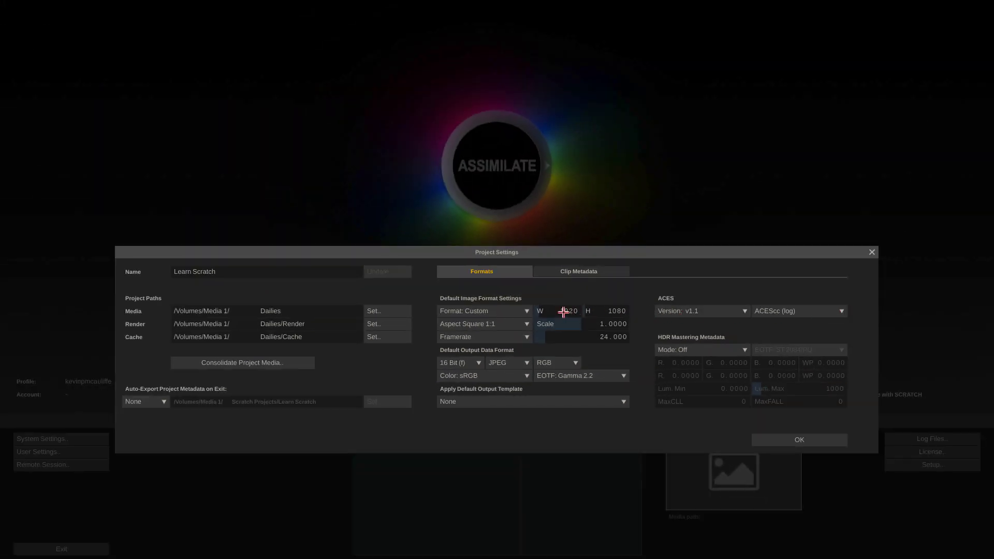
pyautogui.moveTo(561, 311); pyautogui.dragTo(972, 309)
pyautogui.moveTo(568, 310); pyautogui.dragTo(980, 306)
pyautogui.click(583, 314)
pyautogui.moveTo(571, 311)
pyautogui.mouseDown()
pyautogui.moveTo(543, 306)
pyautogui.moveTo(546, 295)
pyautogui.moveTo(537, 308)
pyautogui.moveTo(554, 311)
pyautogui.mouseUp()
pyautogui.click(563, 311)
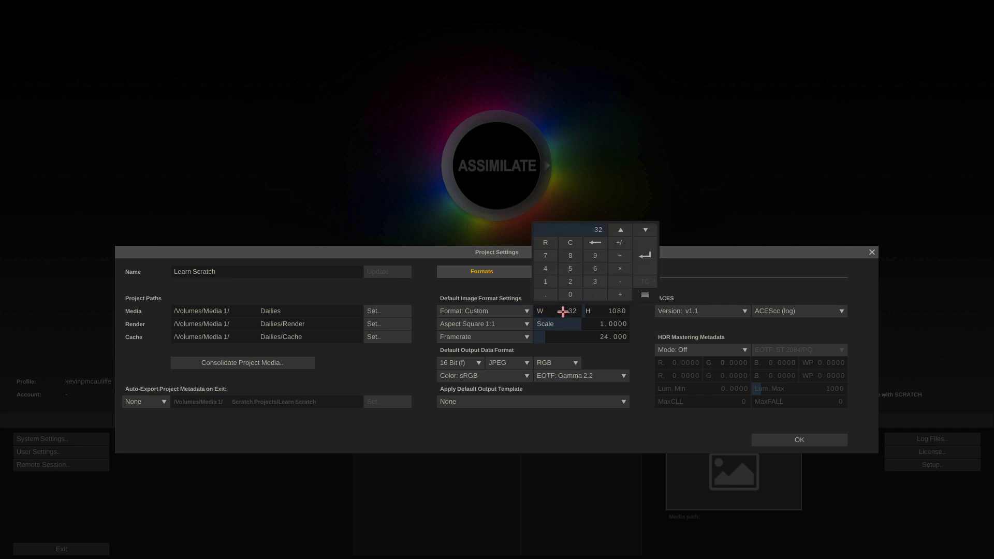
pyautogui.write('1920')
pyautogui.press('Return')
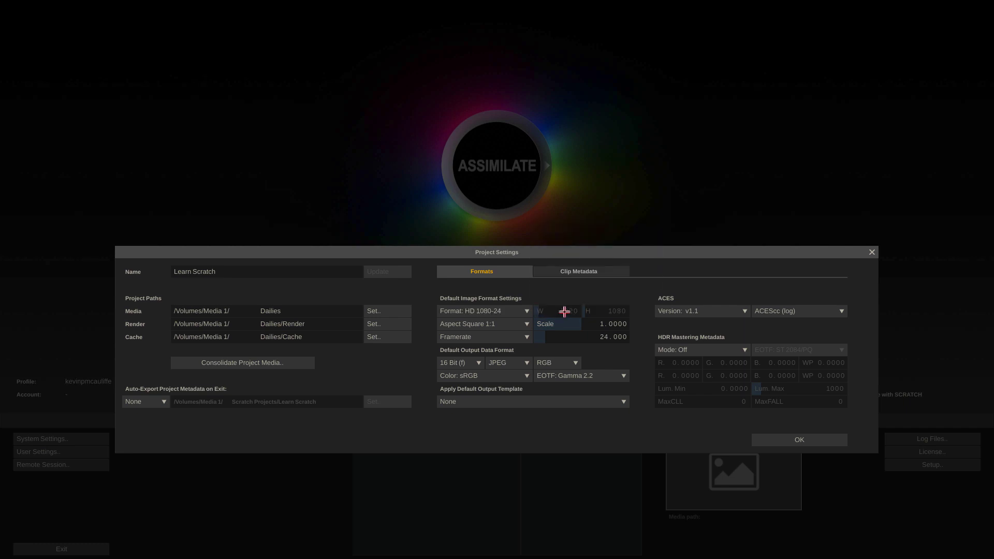
# Scrub the image scale to 1.0585, switching the pixel aspect to Aspect Custom
pyautogui.moveTo(572, 325); pyautogui.dragTo(593, 319)
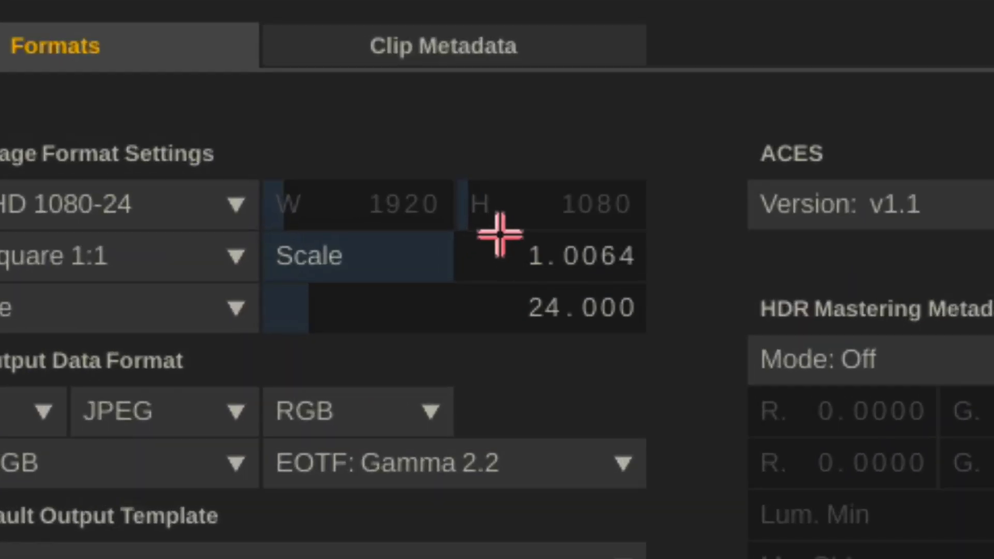
pyautogui.moveTo(499, 234)
pyautogui.mouseDown()
pyautogui.moveTo(510, 246)
pyautogui.moveTo(487, 248)
pyautogui.moveTo(483, 231)
pyautogui.moveTo(504, 231)
pyautogui.moveTo(504, 257)
pyautogui.moveTo(477, 238)
pyautogui.moveTo(483, 271)
pyautogui.moveTo(473, 238)
pyautogui.moveTo(427, 246)
pyautogui.moveTo(462, 271)
pyautogui.moveTo(457, 259)
pyautogui.moveTo(488, 222)
pyautogui.moveTo(520, 273)
pyautogui.moveTo(506, 284)
pyautogui.moveTo(523, 266)
pyautogui.moveTo(497, 250)
pyautogui.moveTo(471, 263)
pyautogui.moveTo(504, 253)
pyautogui.mouseUp()
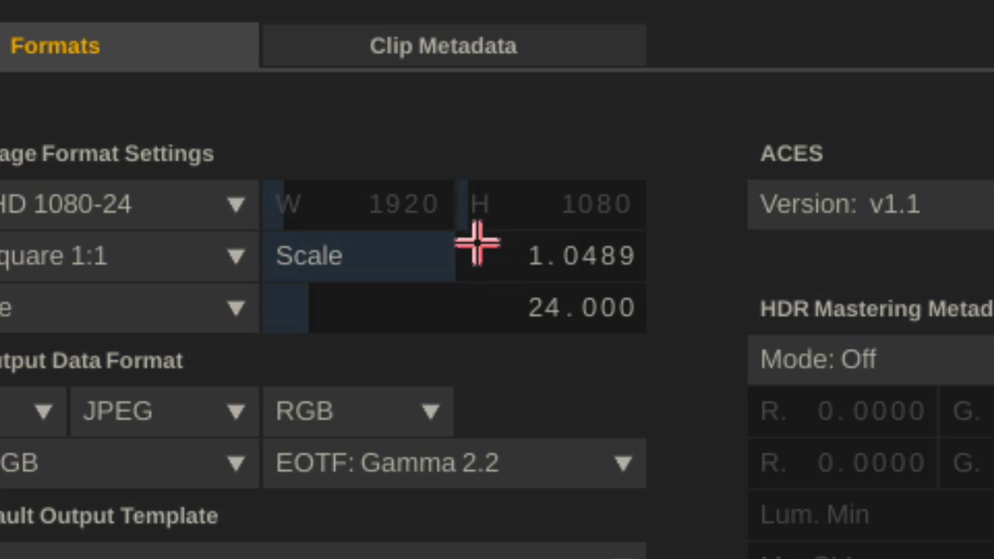
pyautogui.moveTo(506, 262); pyautogui.dragTo(485, 255)
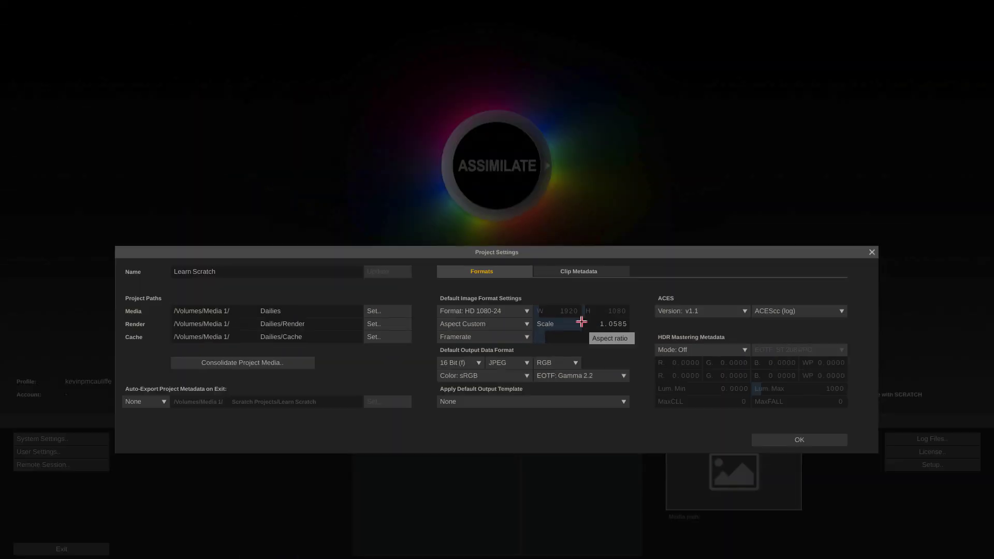
# Choose the HD 1080-23 format preset as the project default
pyautogui.click(527, 311)
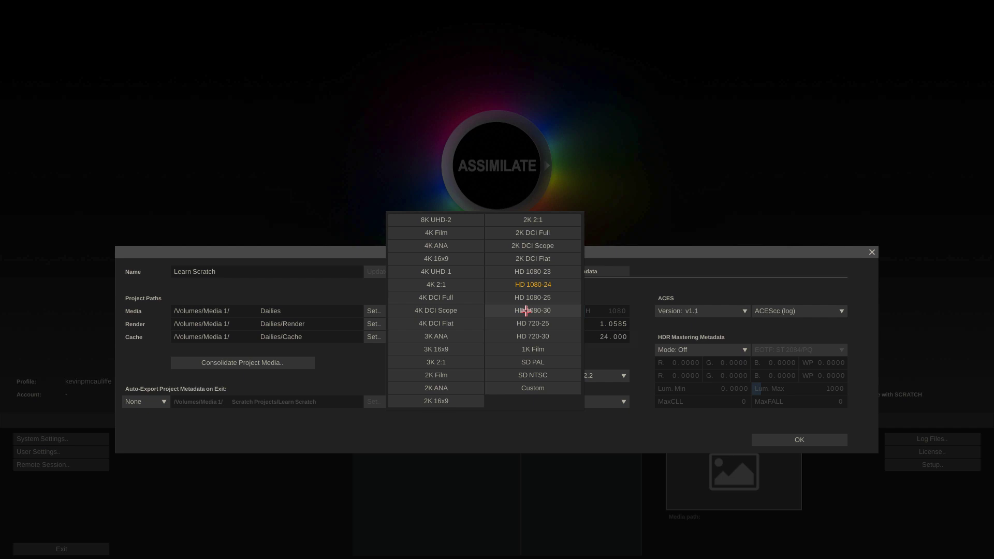
pyautogui.click(528, 272)
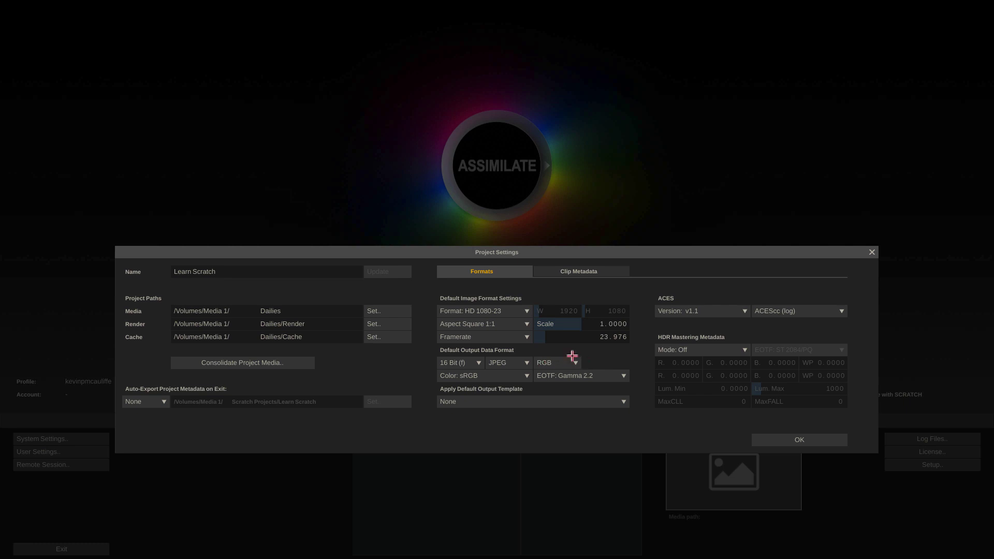
# Change the default output colour space from sRGB to Rec709
pyautogui.click(489, 376)
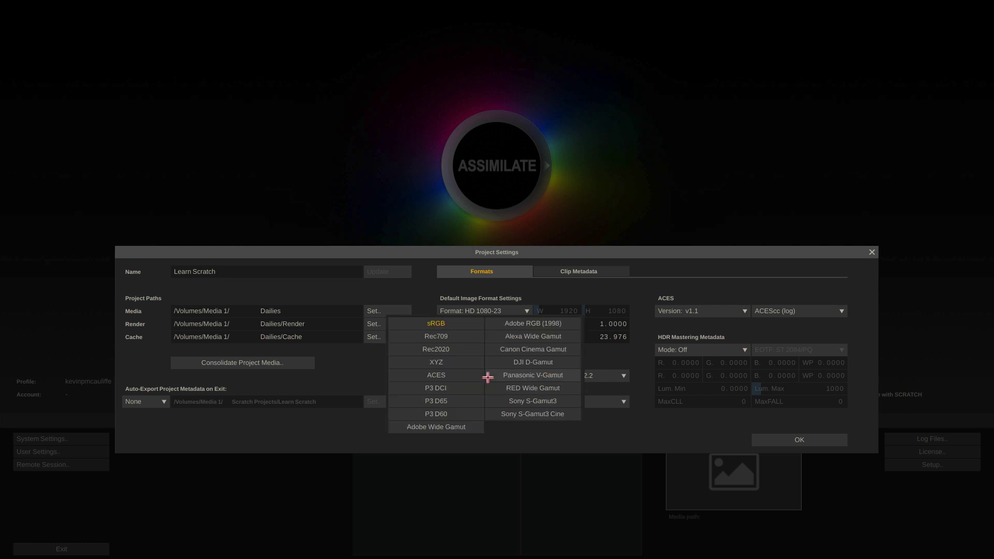
pyautogui.click(451, 338)
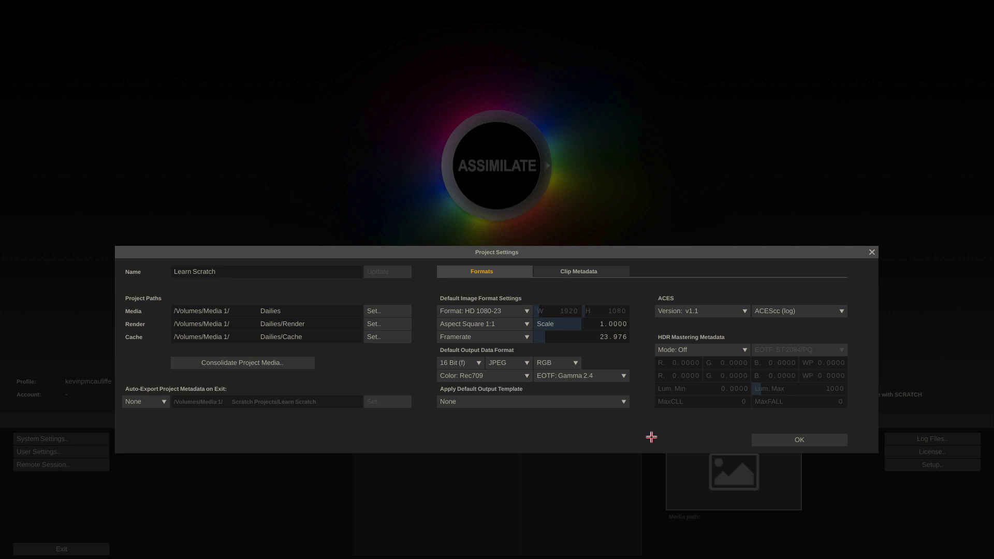
# Set the default output template to the Avid Dailies Workflow and show Clip Metadata settings
pyautogui.click(607, 402)
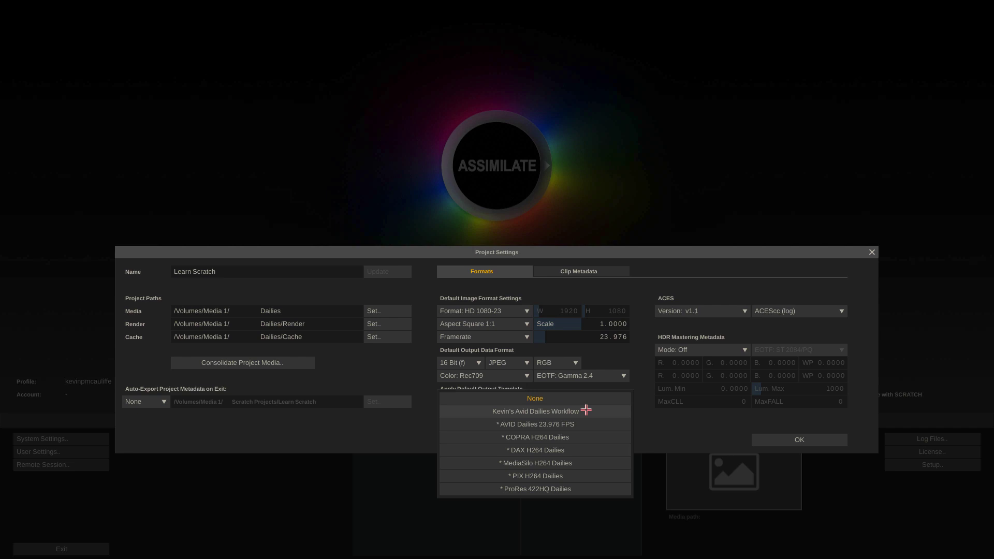
pyautogui.click(586, 410)
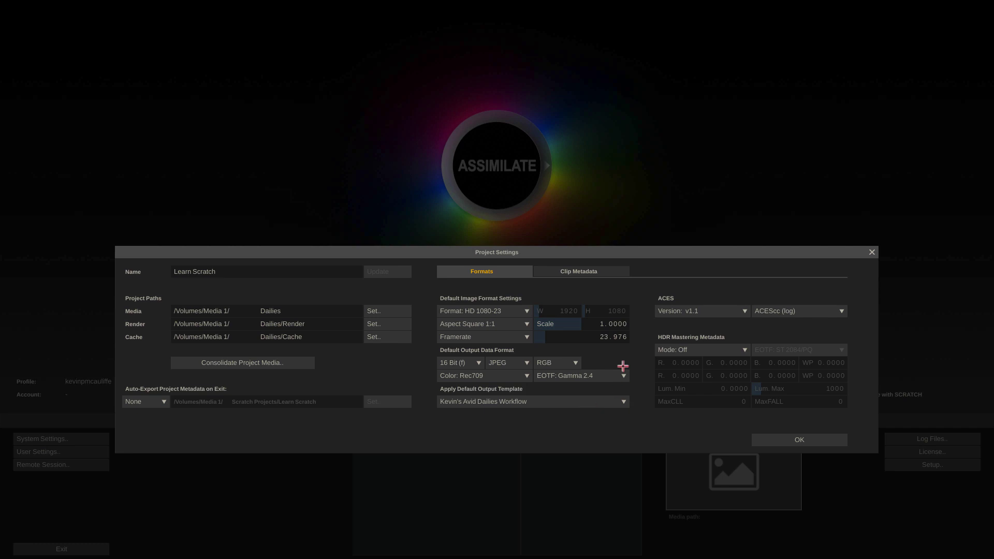
pyautogui.click(576, 271)
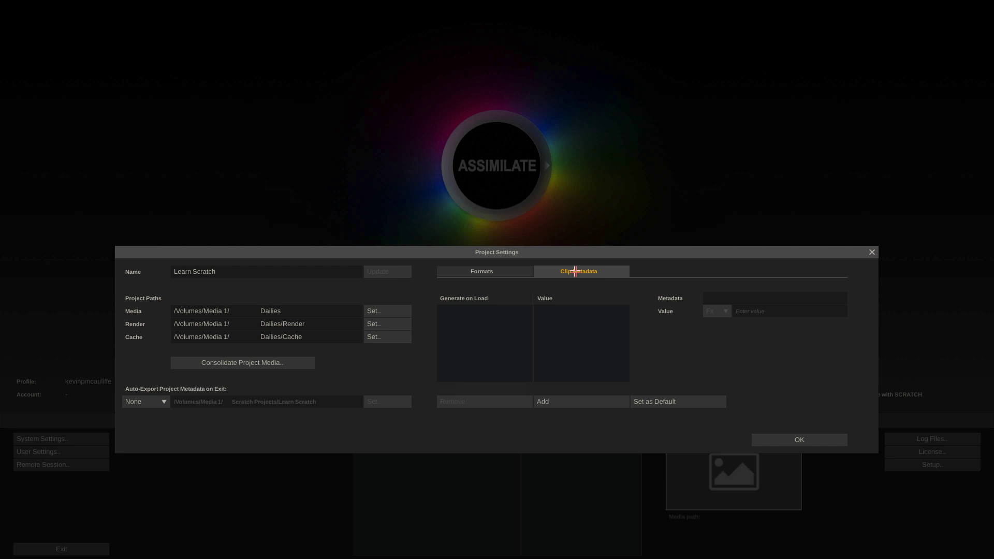
# Return to the Formats settings to confirm HD 1080-23, Rec709 and the Avid template
pyautogui.click(502, 271)
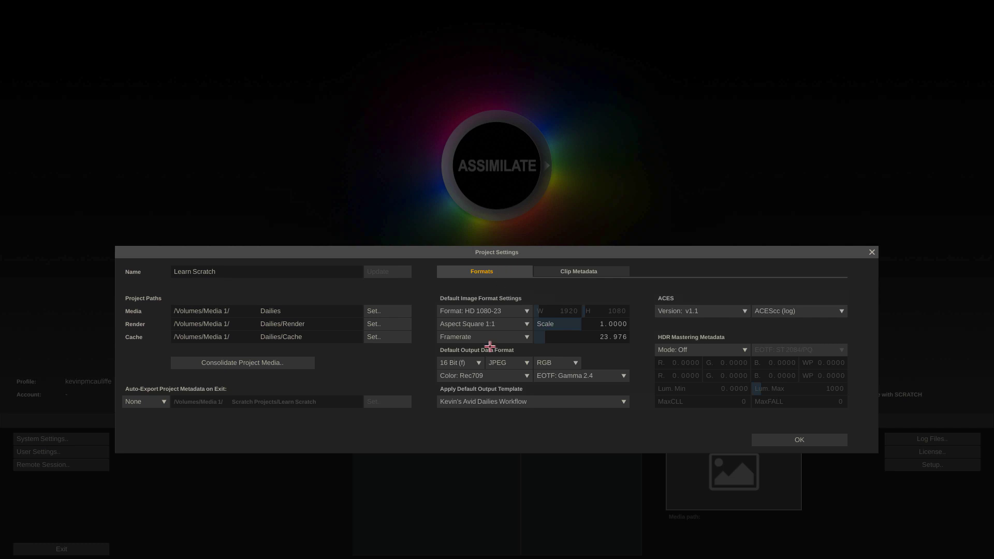
# Confirm the project settings and enter the Learn Scratch project
pyautogui.click(797, 441)
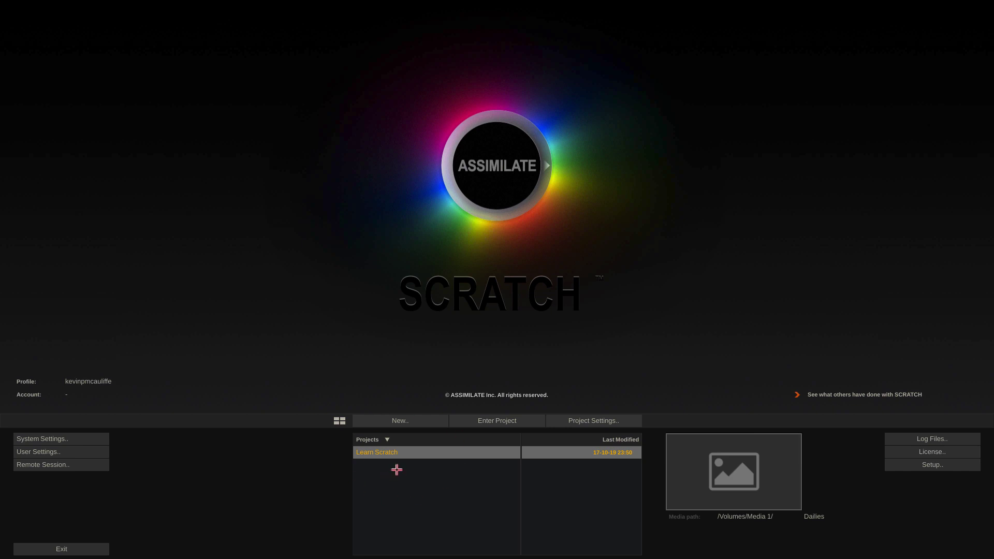
pyautogui.click(462, 420)
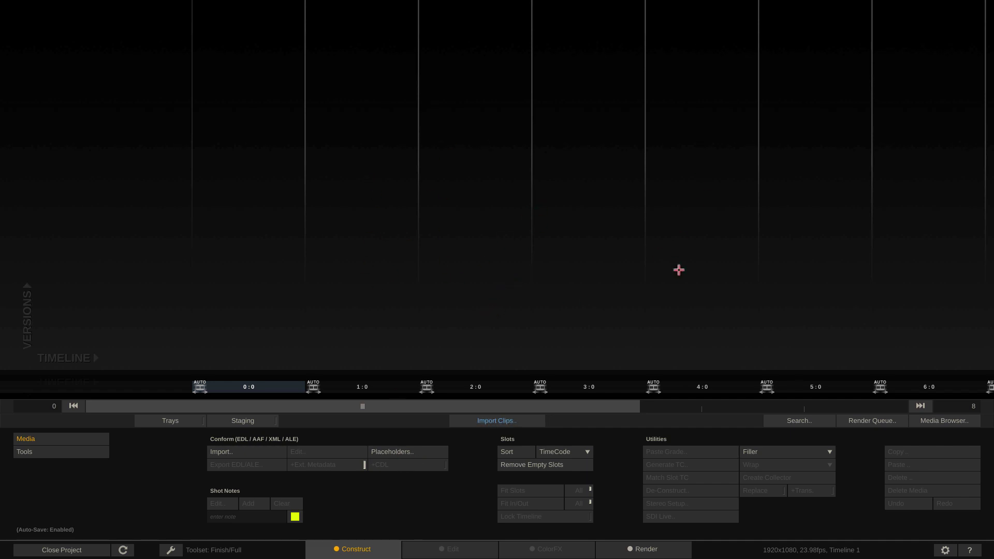
# Show Timeline 1's Render output tree with Reformat, Burn In and DNxHD MXF nodes
pyautogui.click(631, 549)
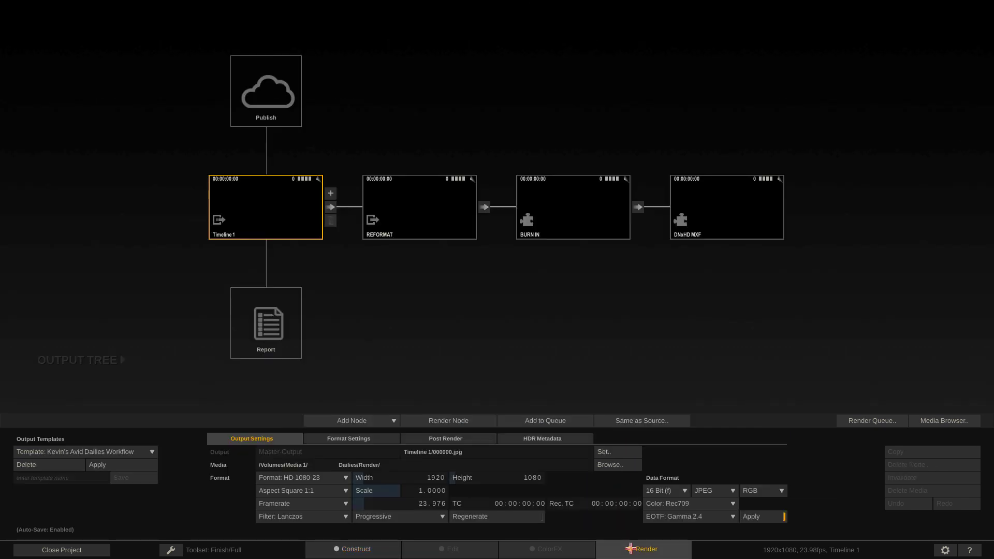